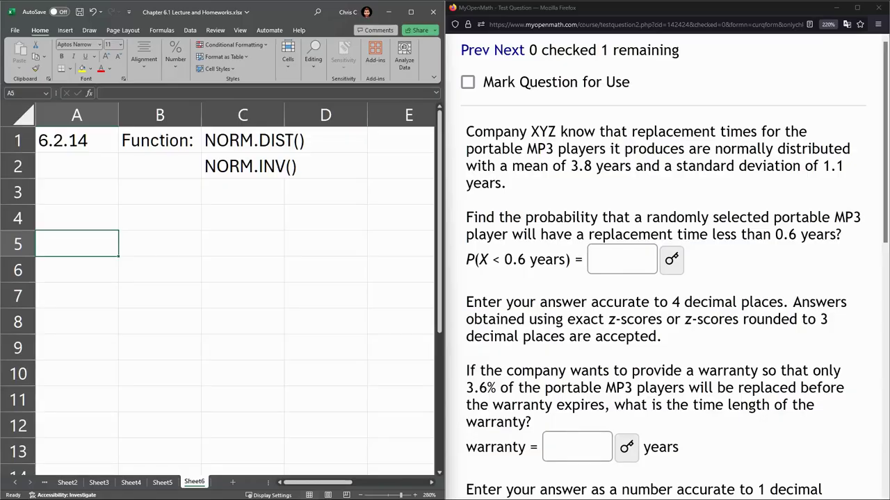
Examine the noted NORM.DIST and NORM.INV functions and the question's distribution, mean, standard deviation and requested probability
left_click(218, 142)
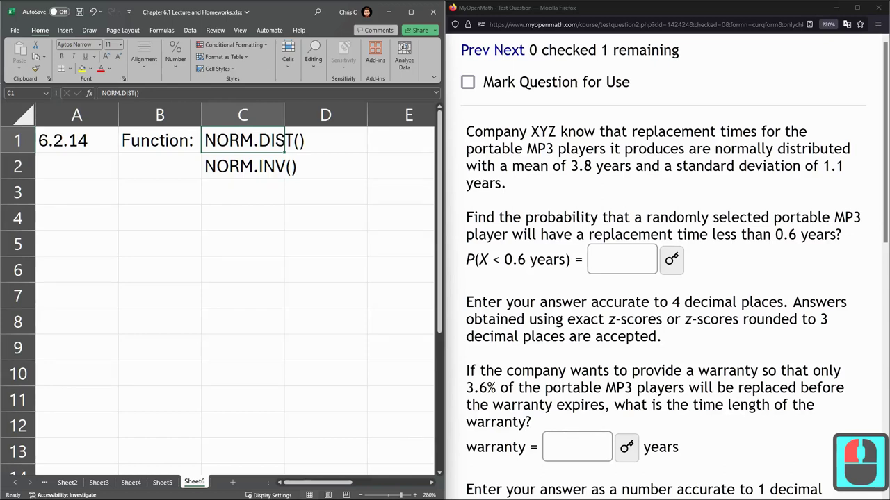
left_click(238, 172)
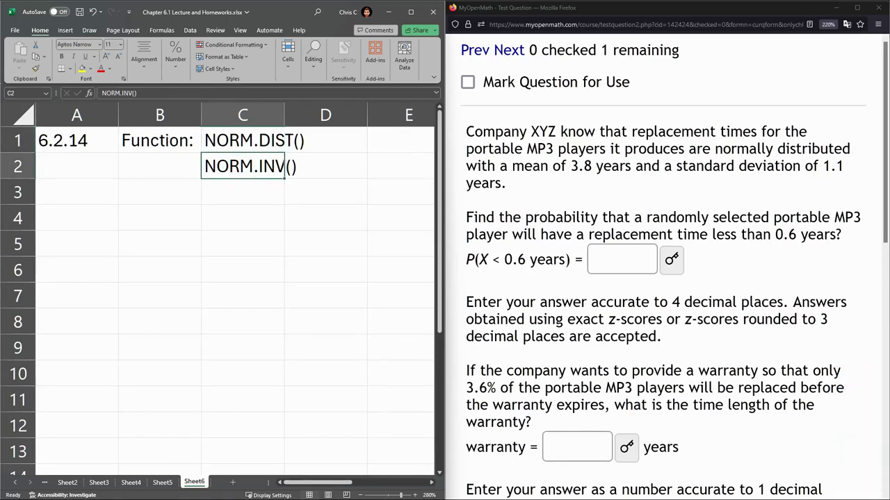
left_click_drag(624, 148, 849, 148)
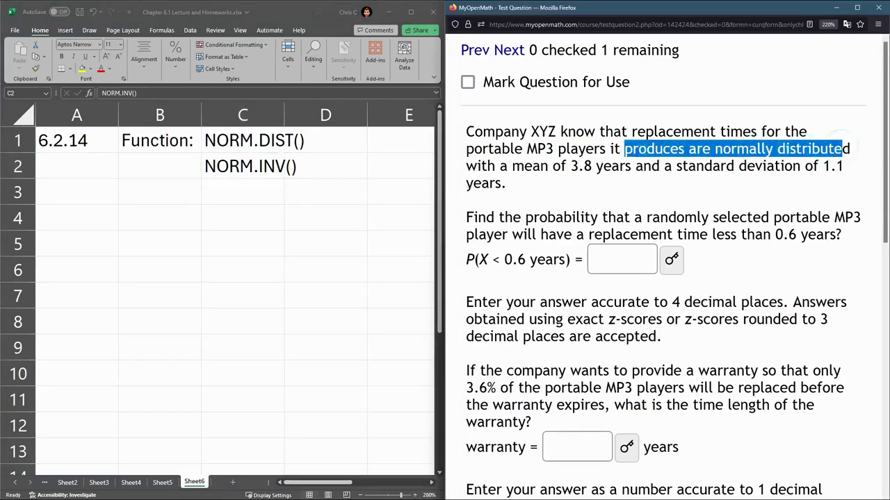
left_click(723, 148)
left_click_drag(716, 148, 849, 148)
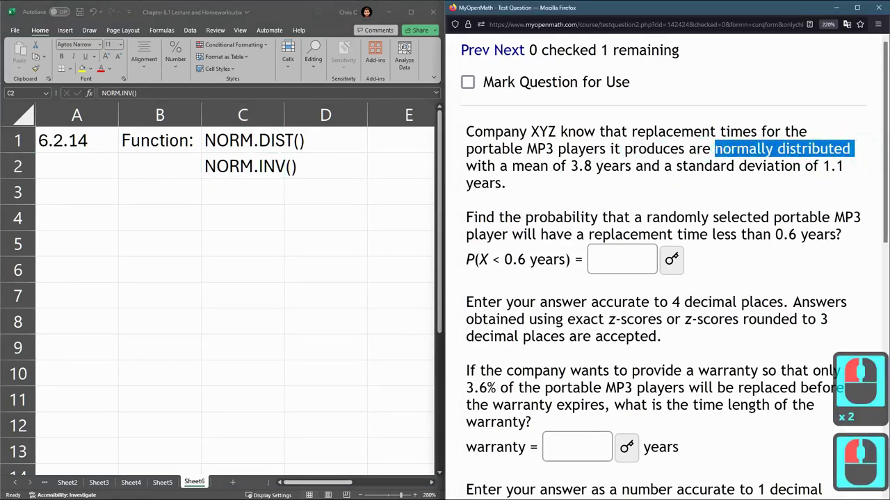
left_click_drag(512, 165, 845, 165)
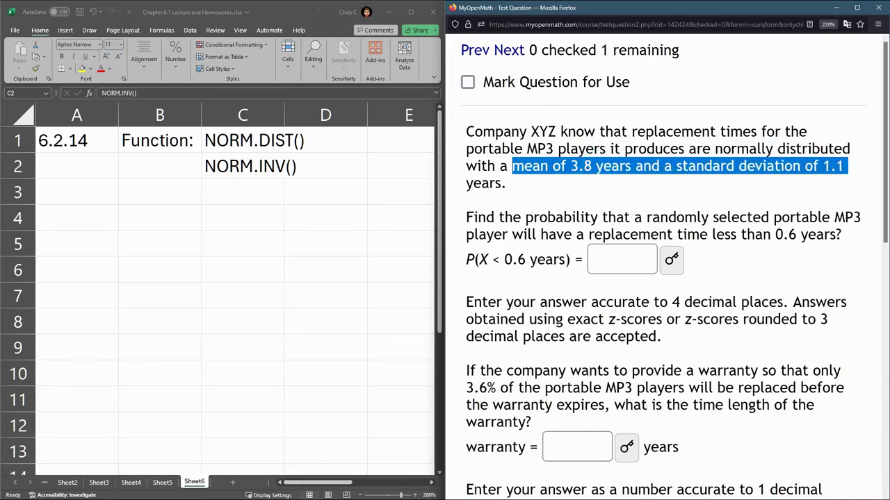
left_click_drag(474, 217, 797, 234)
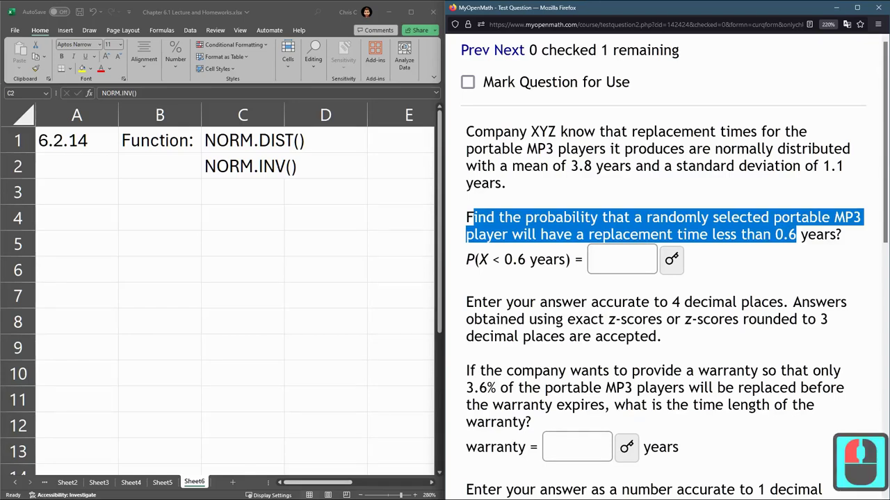
left_click(673, 234)
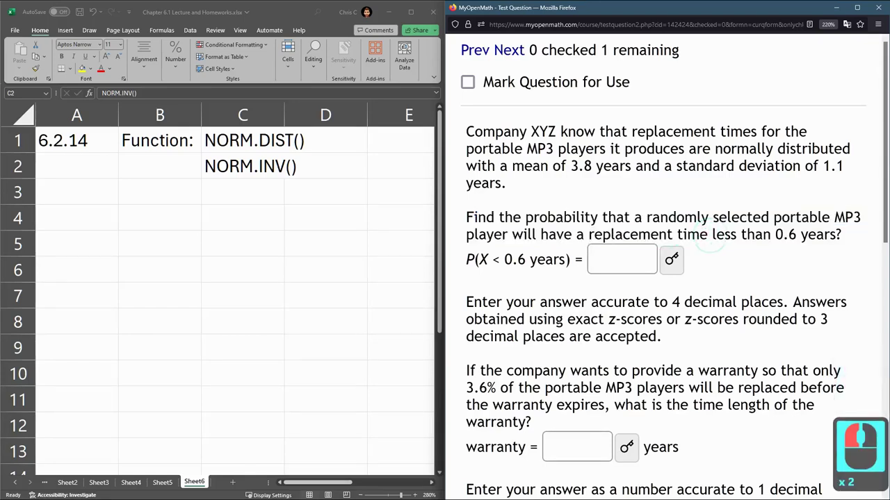
left_click_drag(712, 234, 835, 236)
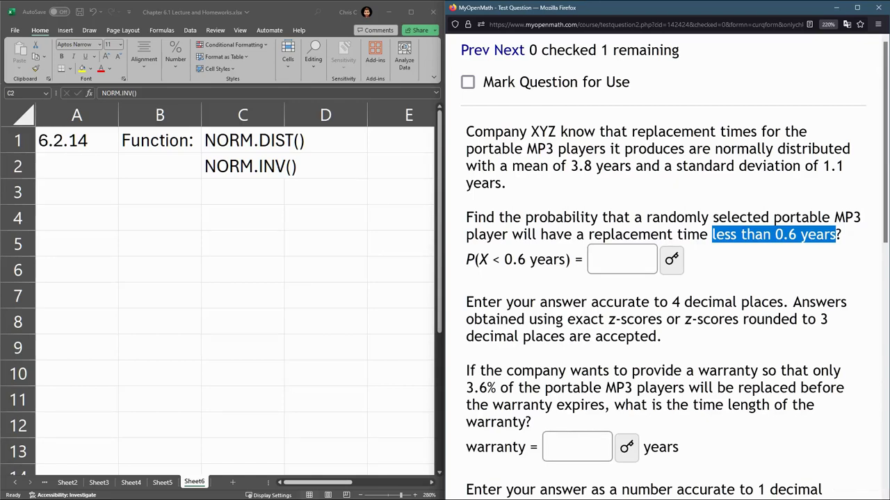
Calculate the probability of a replacement time under 0.6 years in cell A4 with =NORM.DIST(0.6,3.8,1.1,true)
double_click(86, 216)
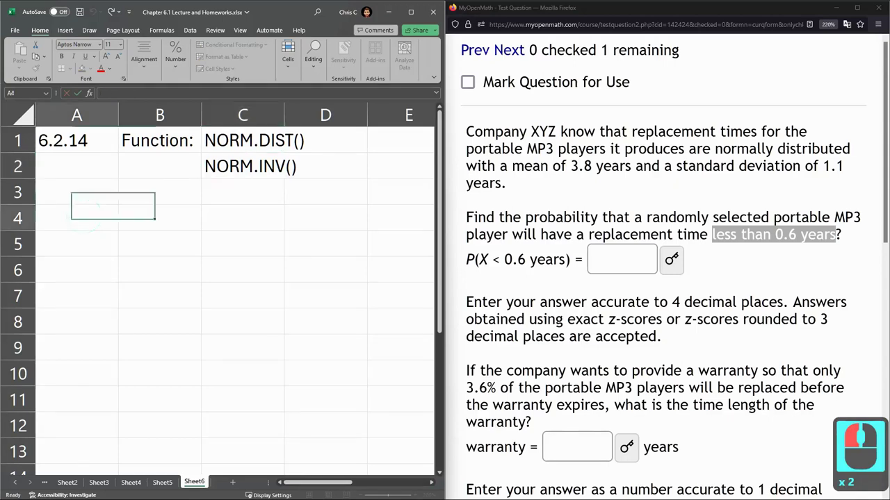
double_click(84, 217)
type("=norm.")
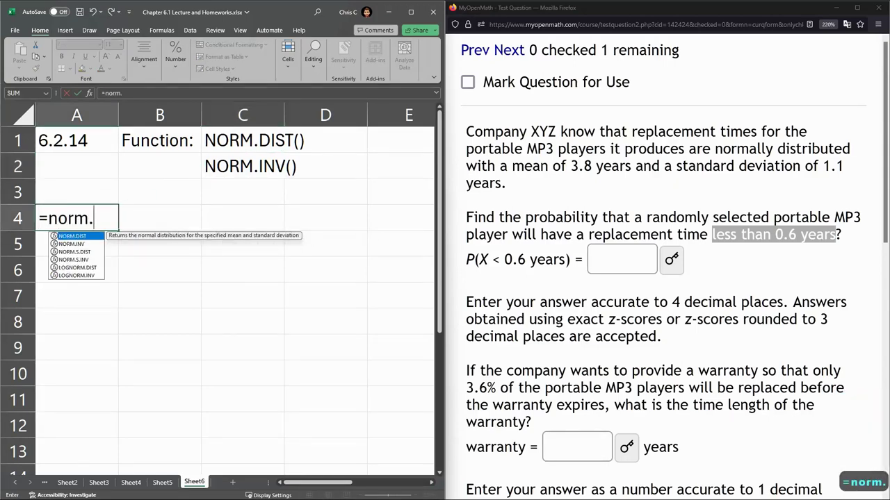
key("Tab")
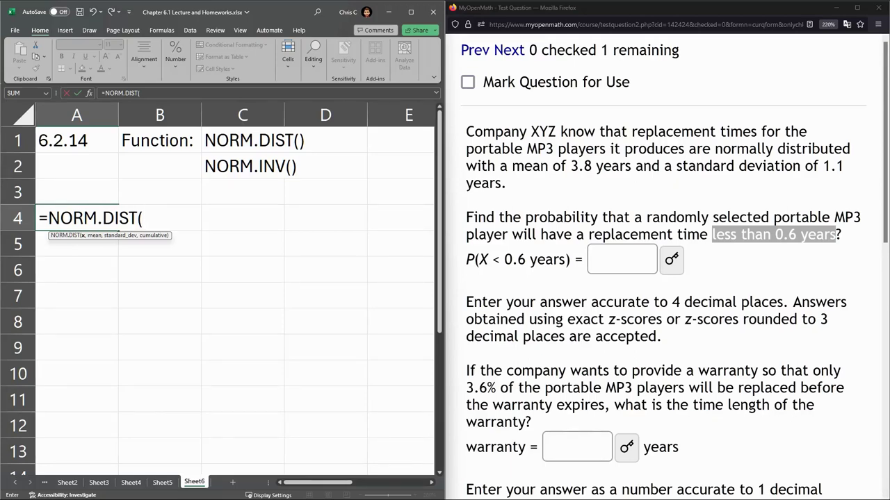
type("0.6,3.8,")
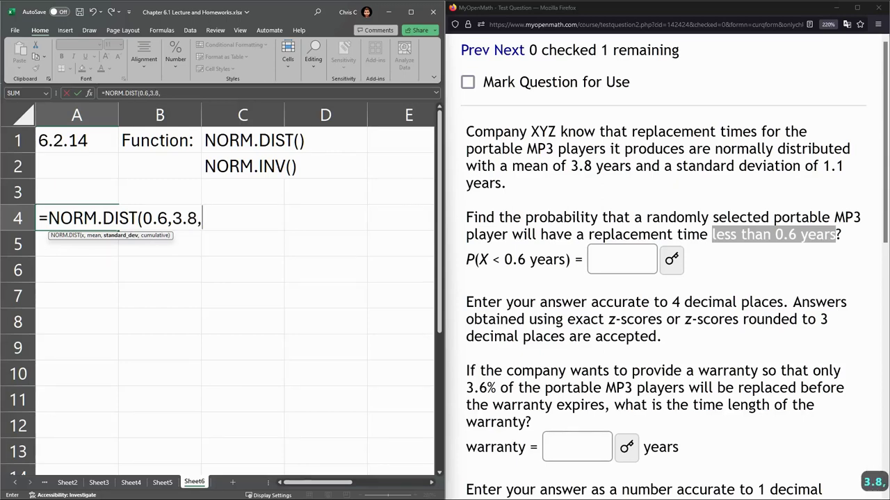
type("1.1")
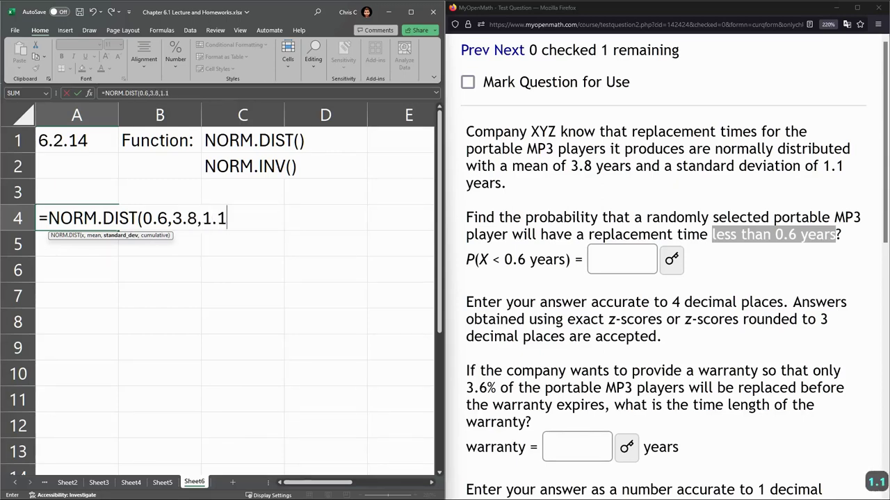
type(",true)")
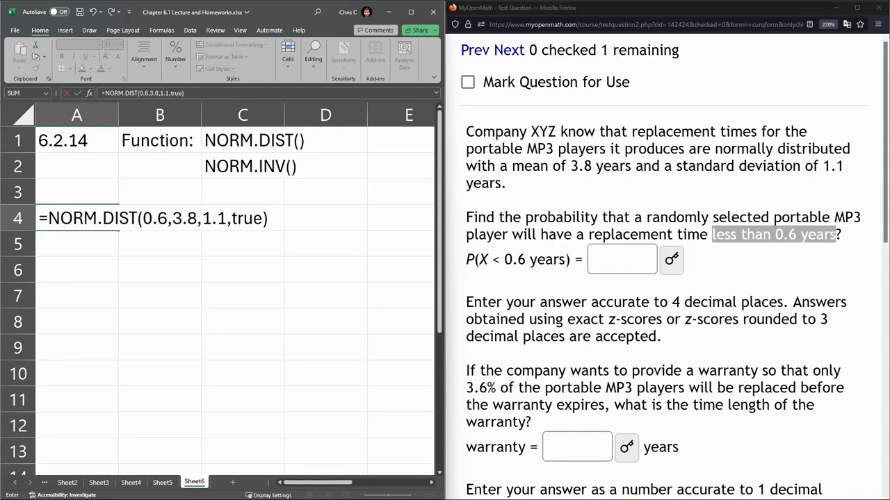
left_click_drag(171, 218, 143, 219)
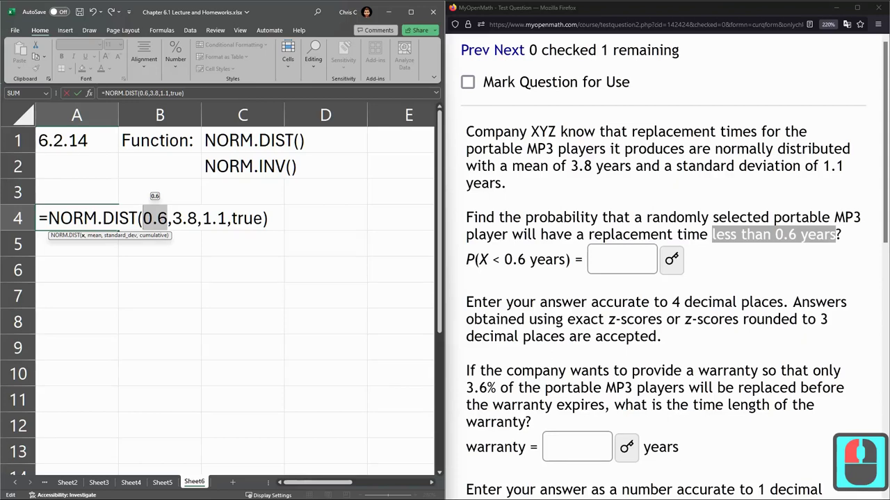
key("Return")
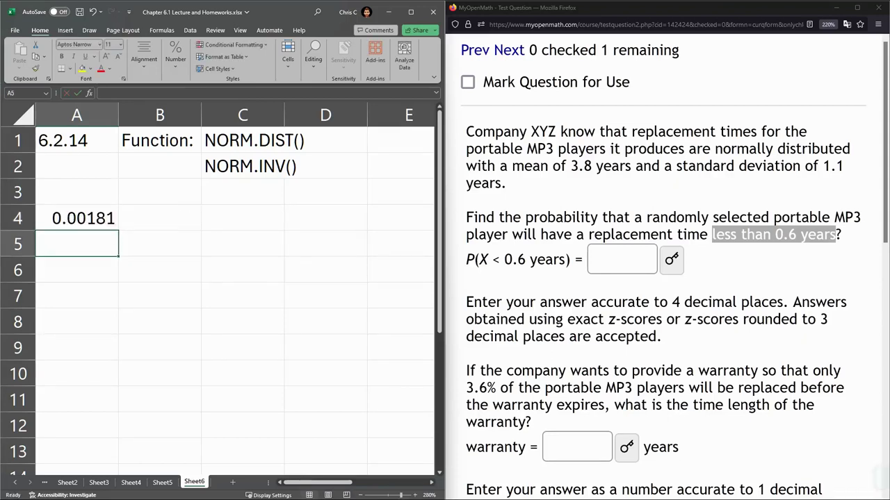
Answer the P(X < 0.6 years) part of the MyOpenMath question with .0018 and submit it
left_click(612, 259)
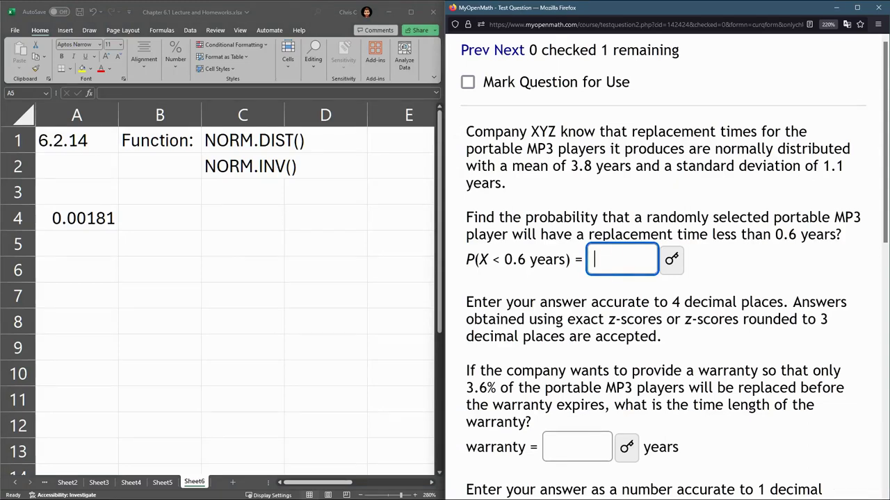
type(".001")
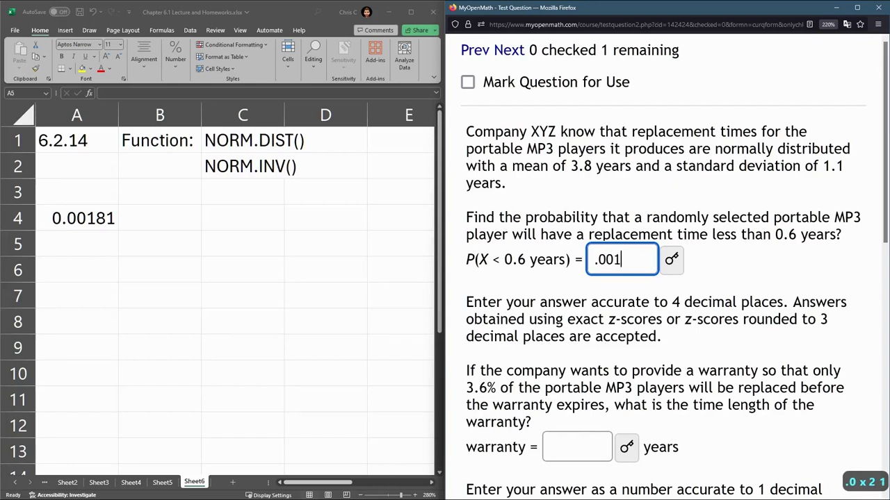
type("8")
scroll(660, 313, "down", 2)
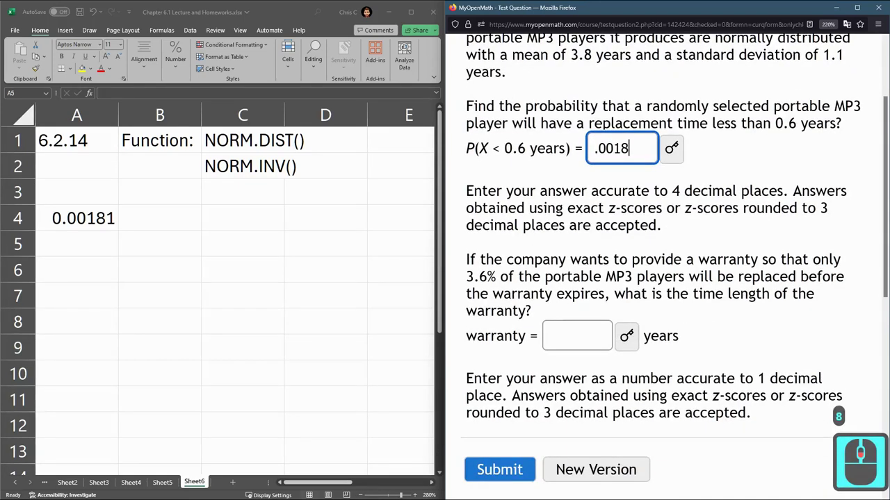
left_click(499, 469)
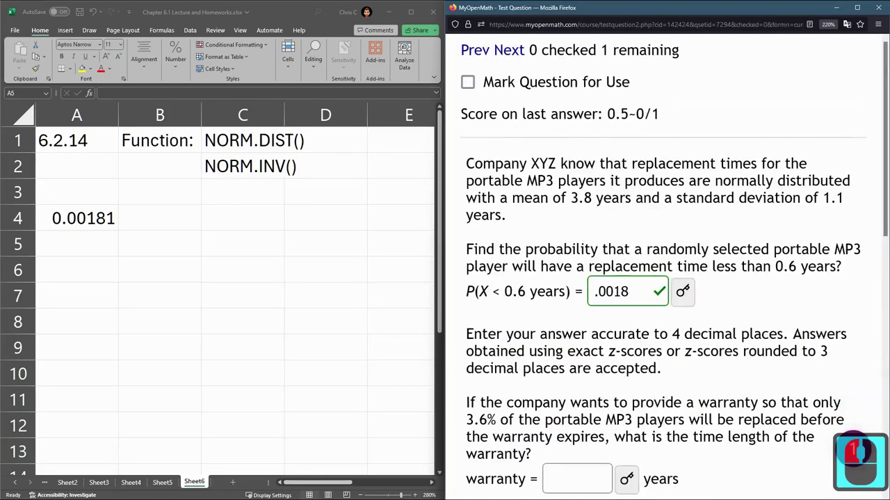
left_click_drag(475, 292, 466, 293)
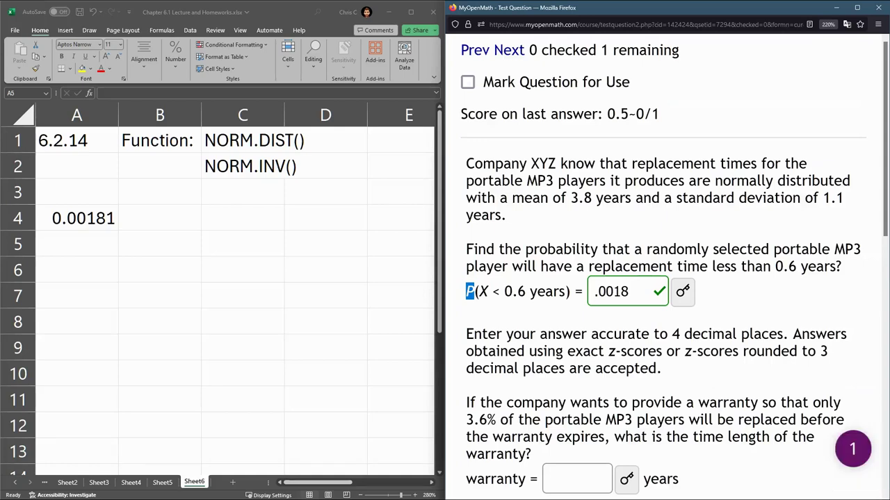
left_click(467, 333)
Calculate the warranty length for the 3.6% replacement rate in Excel cell A6 with =NORM.INV(0.036,3.8,1.1)
left_click_drag(459, 402, 498, 420)
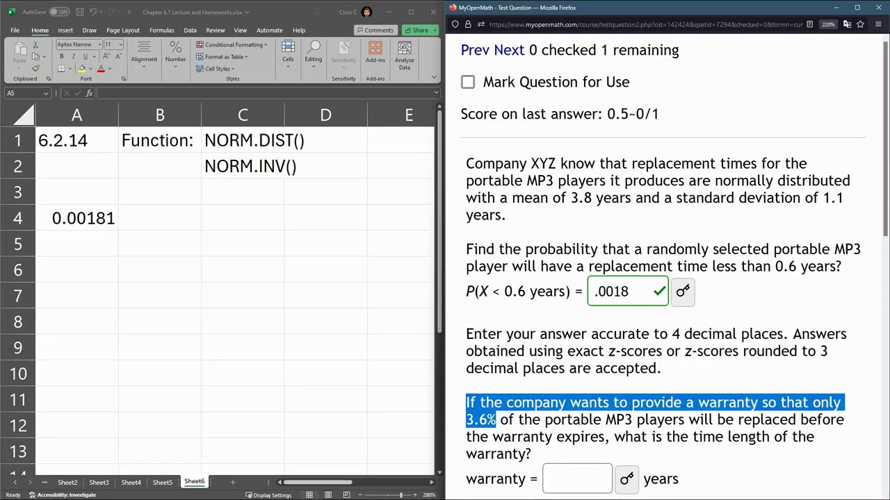
left_click_drag(614, 436, 556, 456)
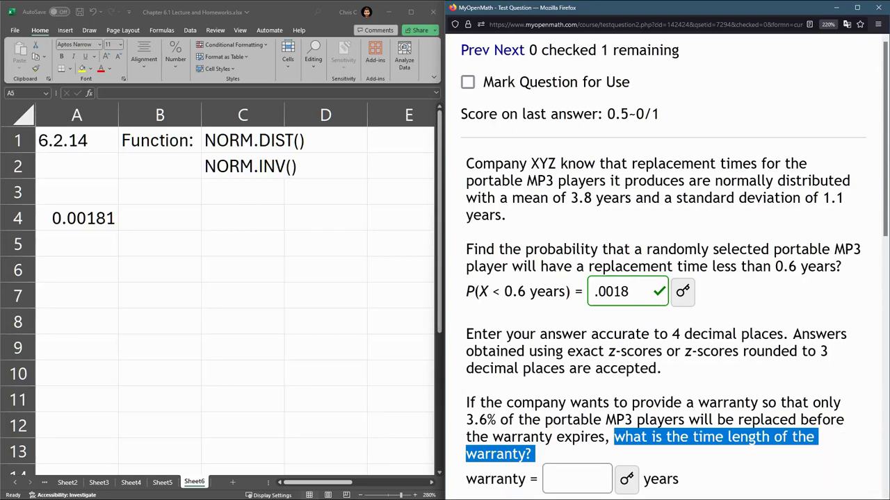
left_click(236, 172)
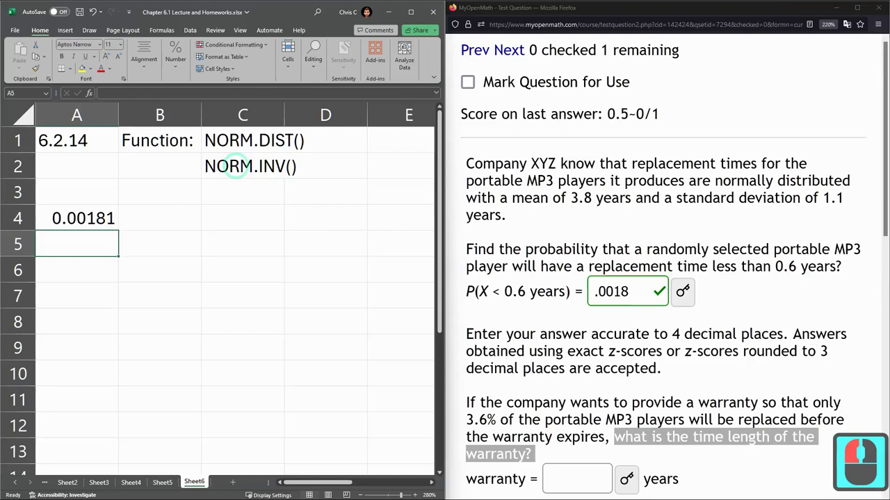
left_click(90, 271)
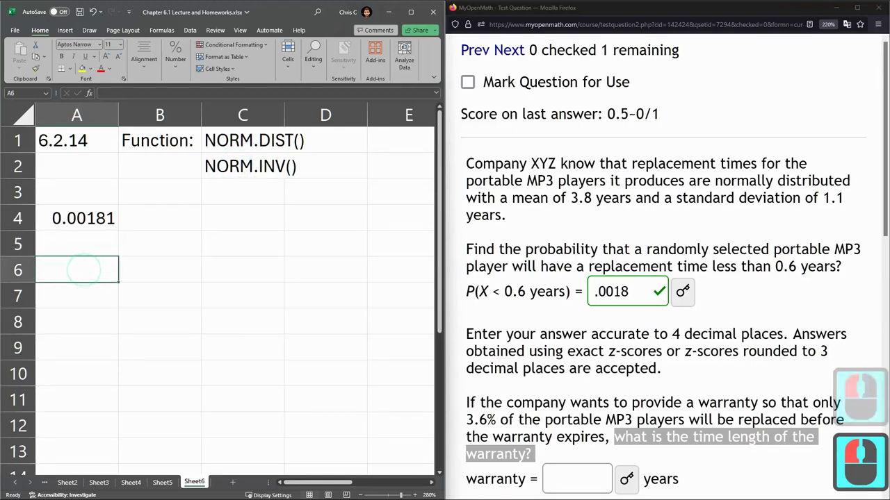
type("=norm.inv")
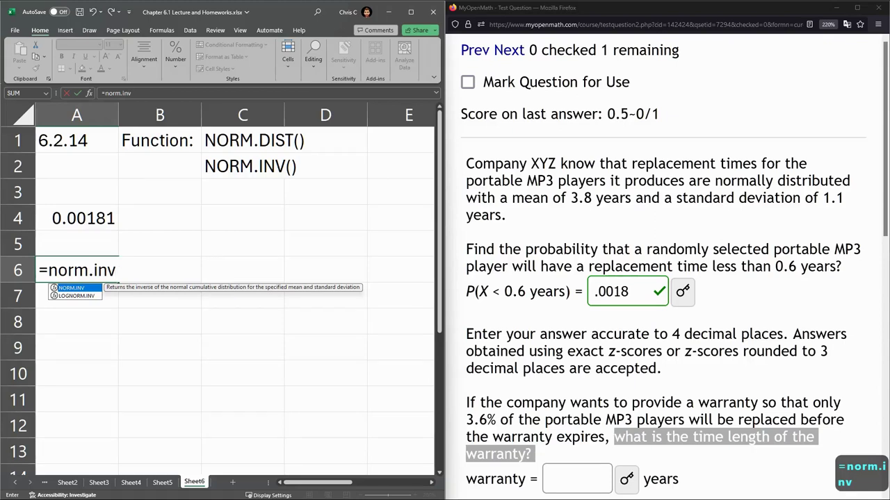
double_click(72, 288)
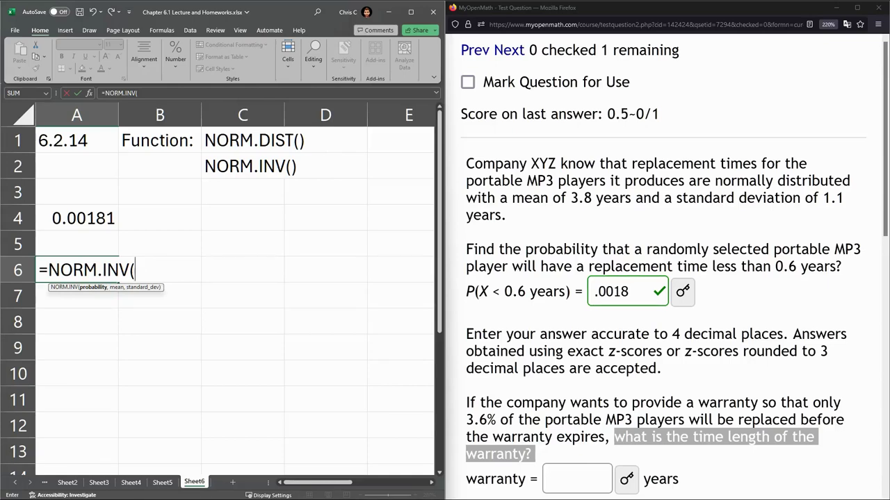
type("0.")
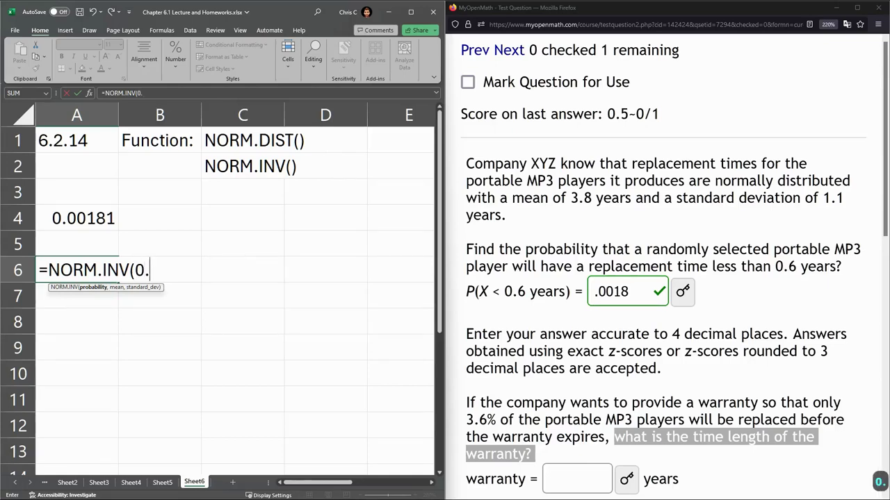
type("03")
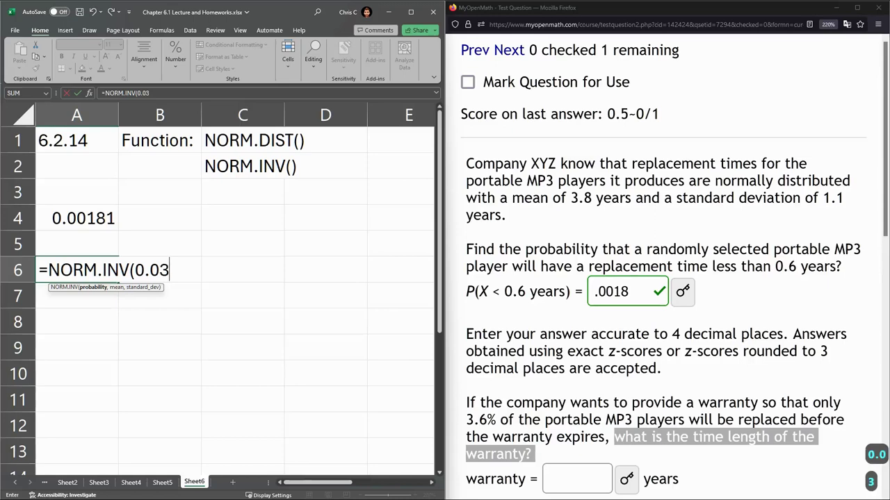
type("6")
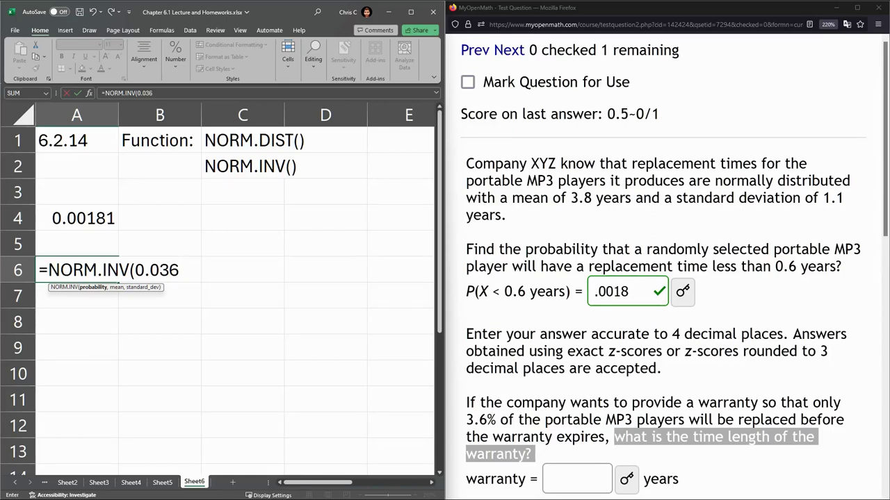
type(",")
type("3/")
key("BackSpace")
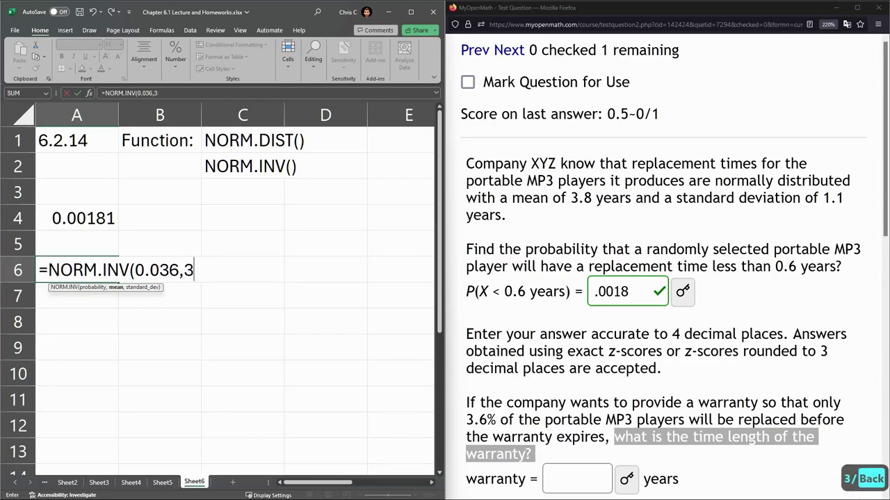
type(".8,")
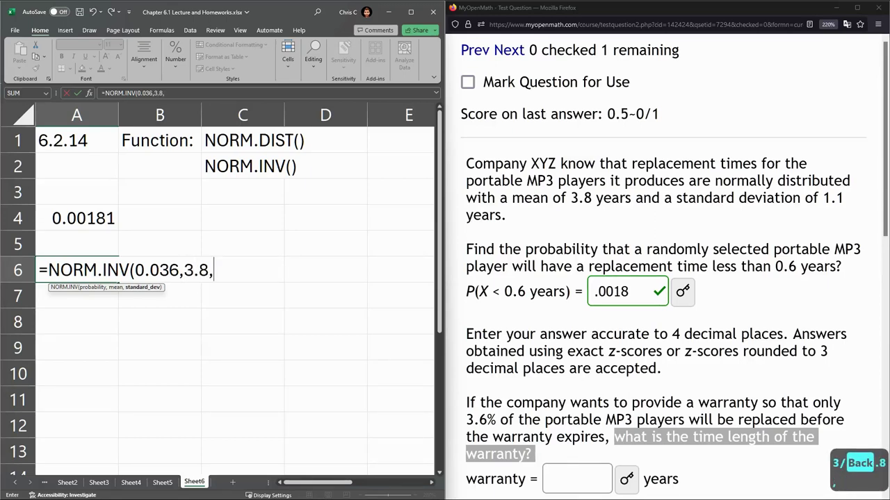
type("1.1)")
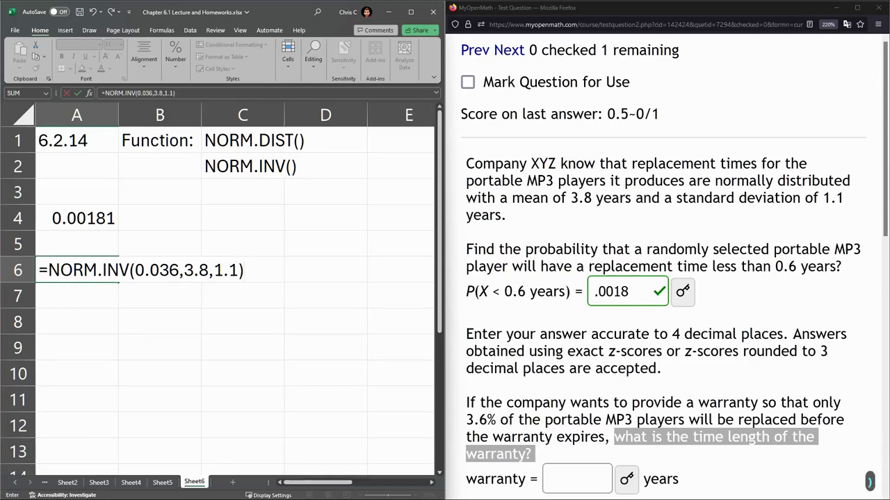
key("Return")
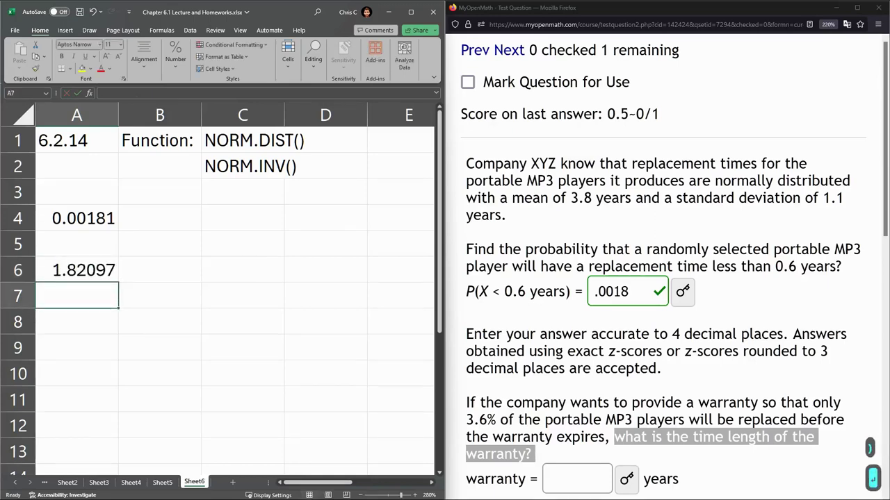
key("Up")
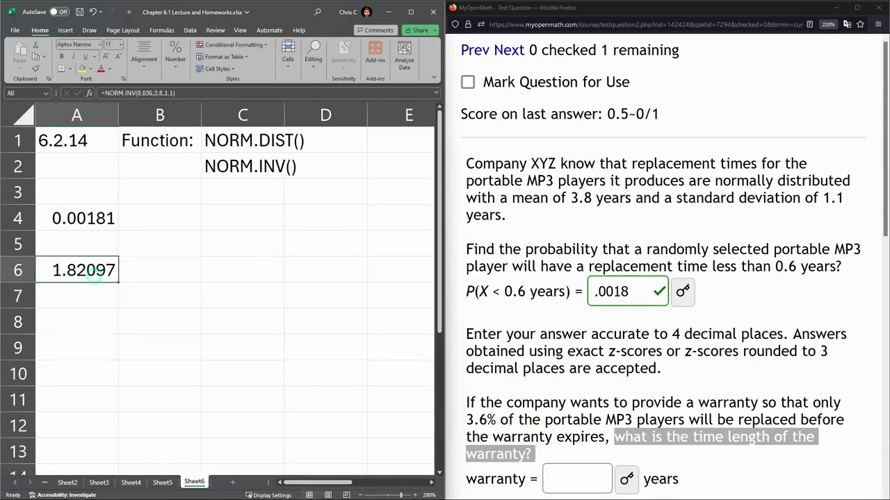
Review the probability argument of the NORM.INV formula in cell A6 and compare its result with the question's mean and 3.6% replacement rate
double_click(837, 401)
left_click_drag(134, 271, 179, 270)
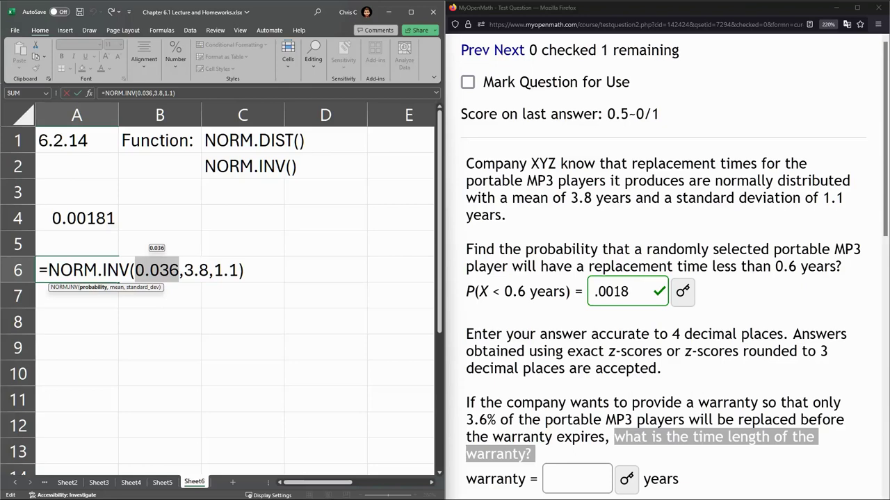
key("Return")
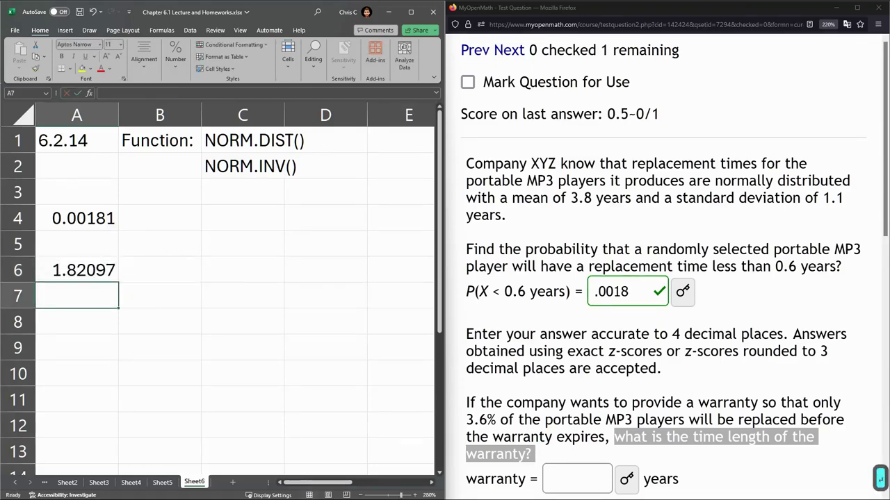
left_click(76, 269)
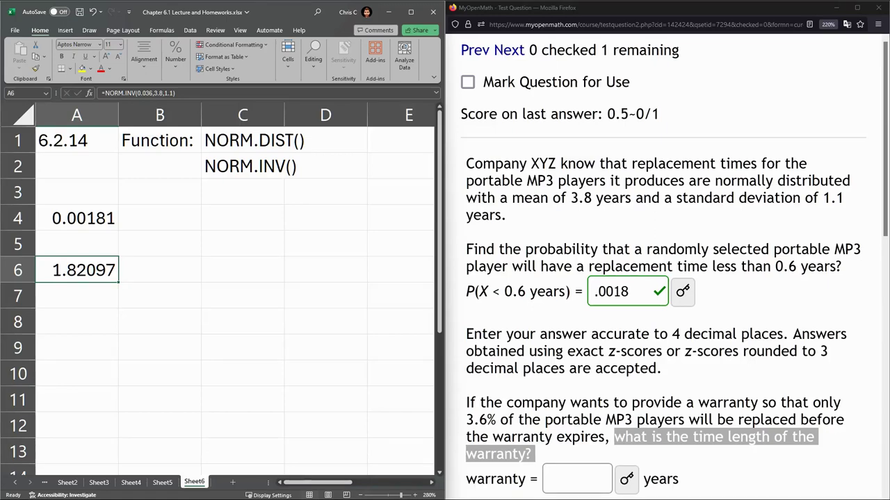
double_click(580, 198)
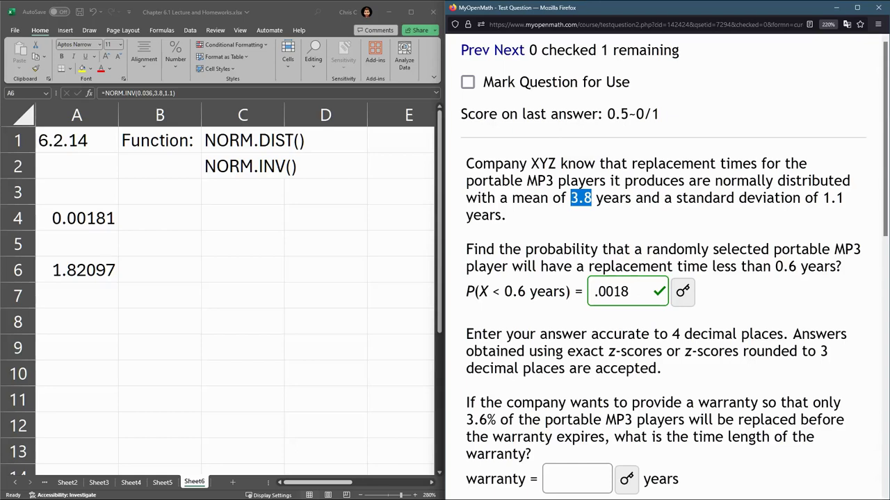
scroll(667, 264, "down", 3)
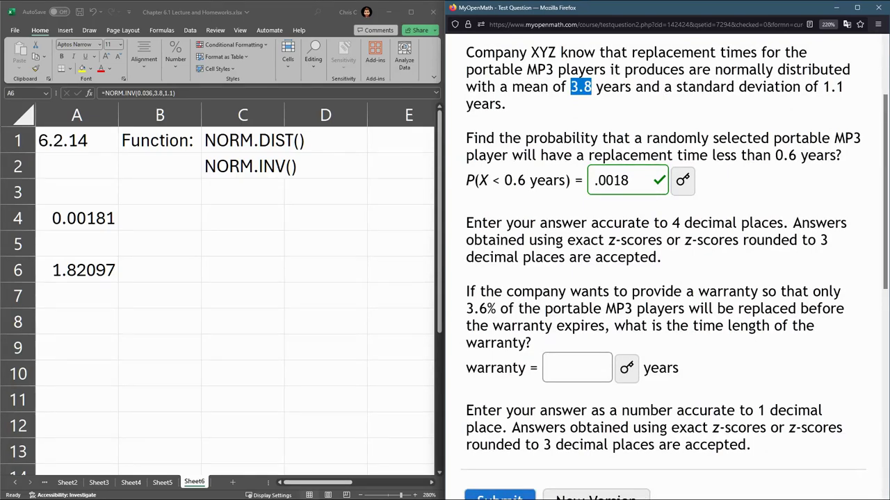
left_click_drag(495, 308, 465, 309)
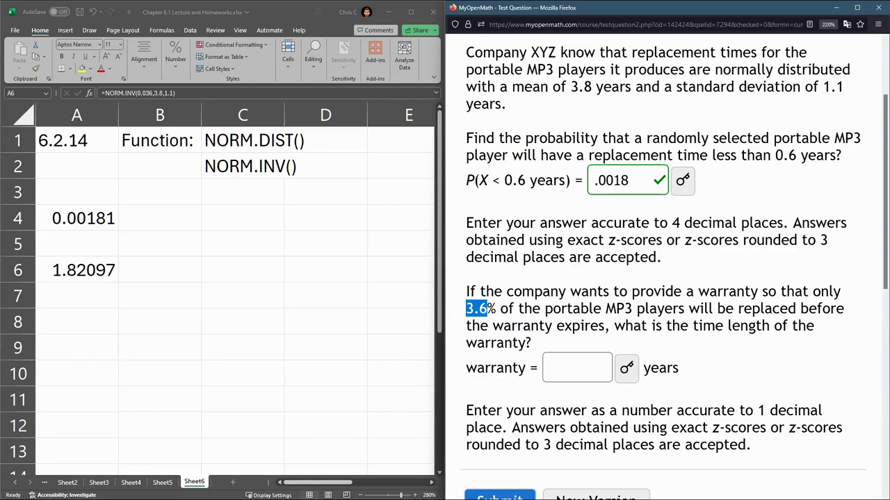
Answer the warranty length part of the MyOpenMath question with 1.8 years and submit it
left_click(575, 368)
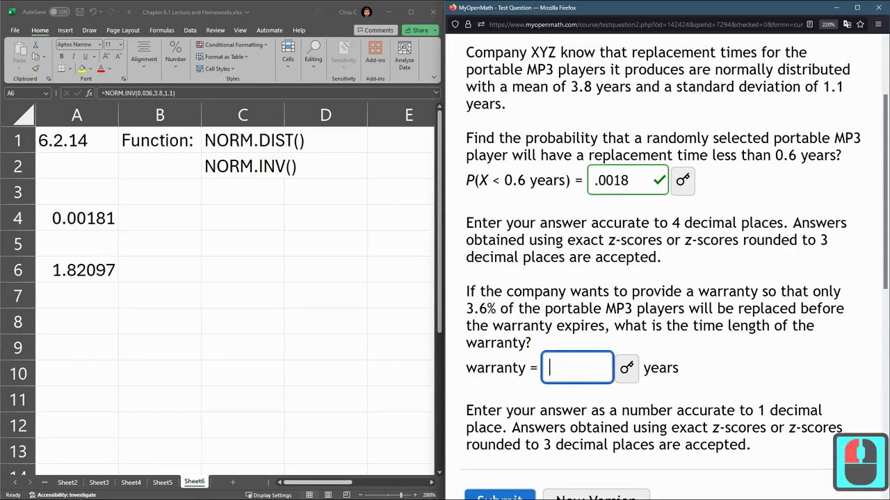
type("1")
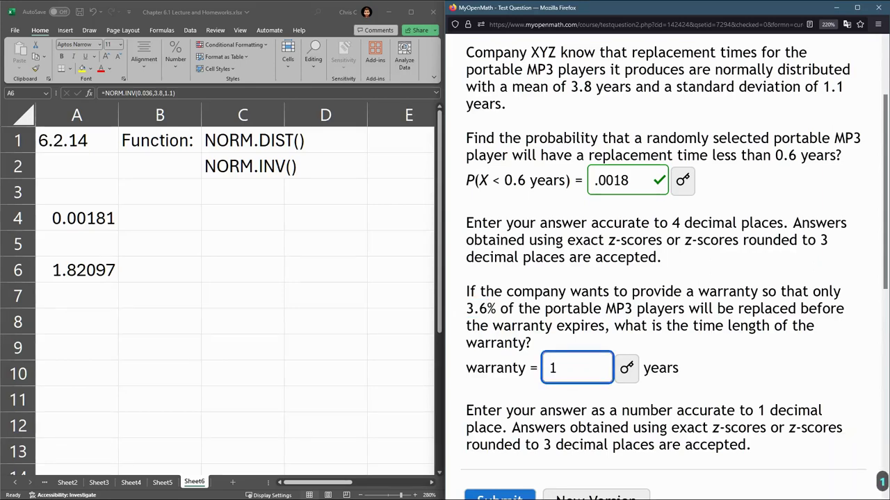
type(".8")
scroll(668, 264, "down", 3)
left_click(499, 390)
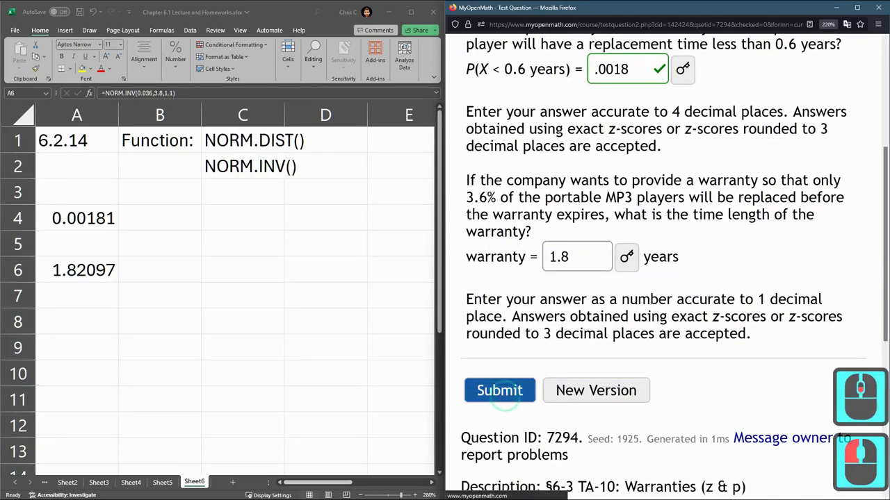
scroll(664, 264, "down", 5)
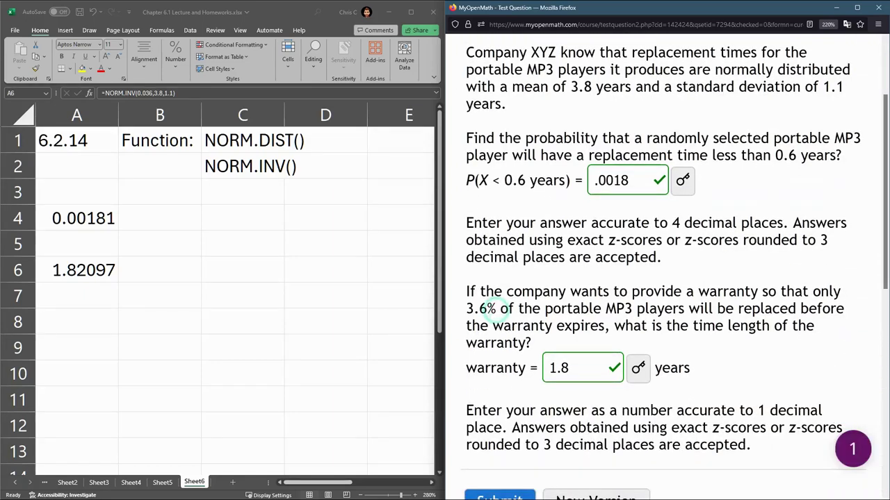
Re-examine the 3.6% replacement rate, the P(X < 0.6 years) notation and the years units in the question's wording
double_click(486, 309)
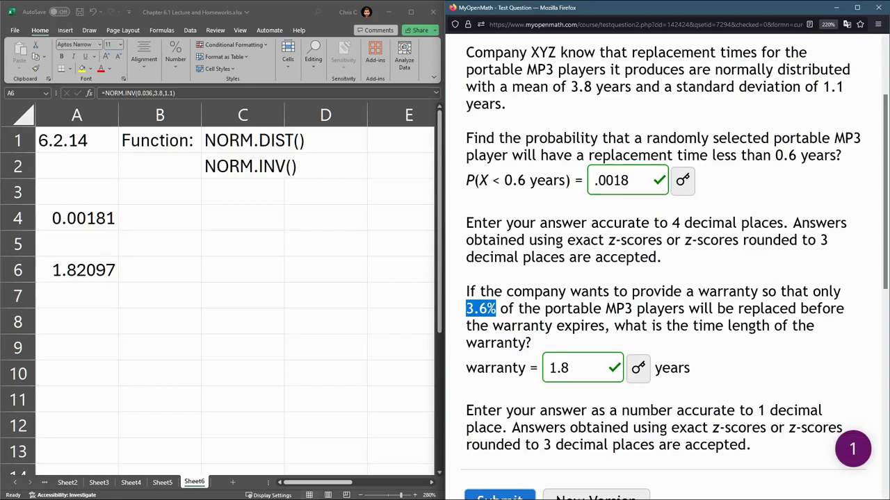
left_click_drag(465, 180, 570, 180)
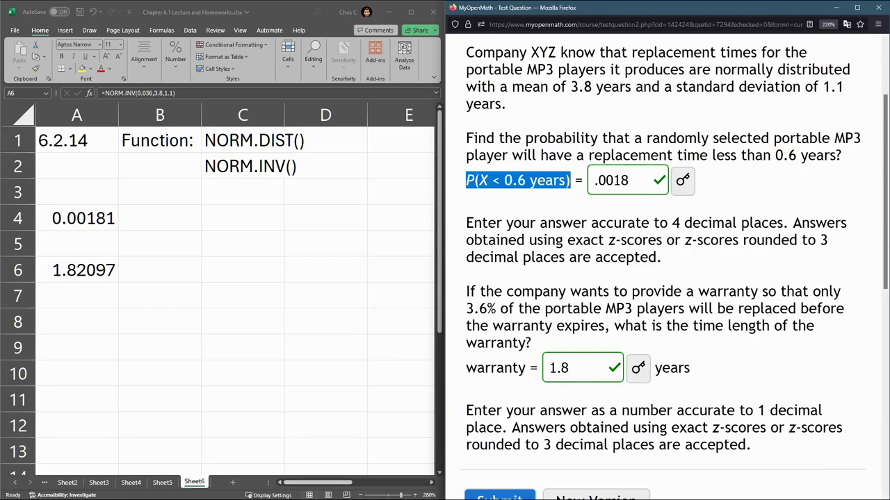
left_click_drag(745, 155, 843, 155)
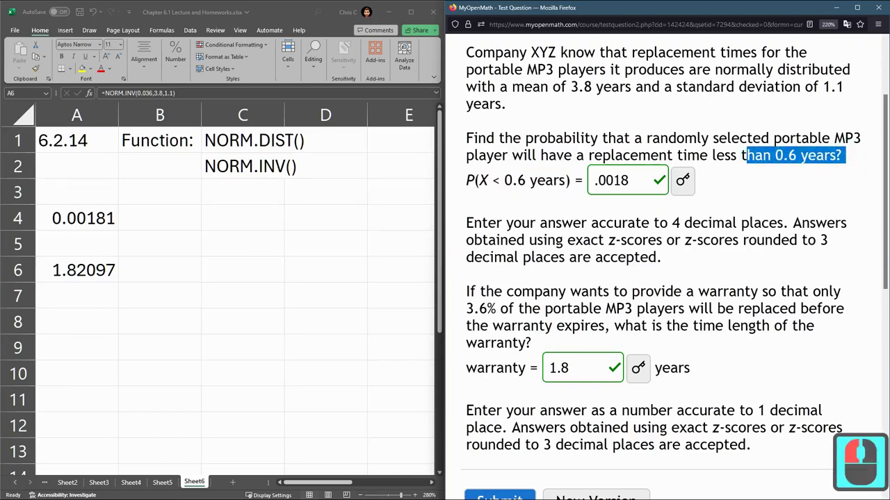
double_click(613, 86)
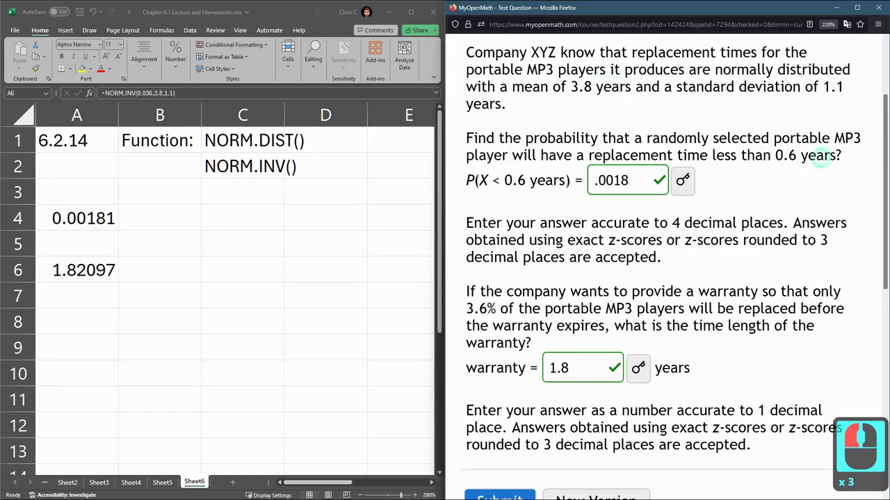
double_click(817, 155)
double_click(614, 87)
double_click(817, 155)
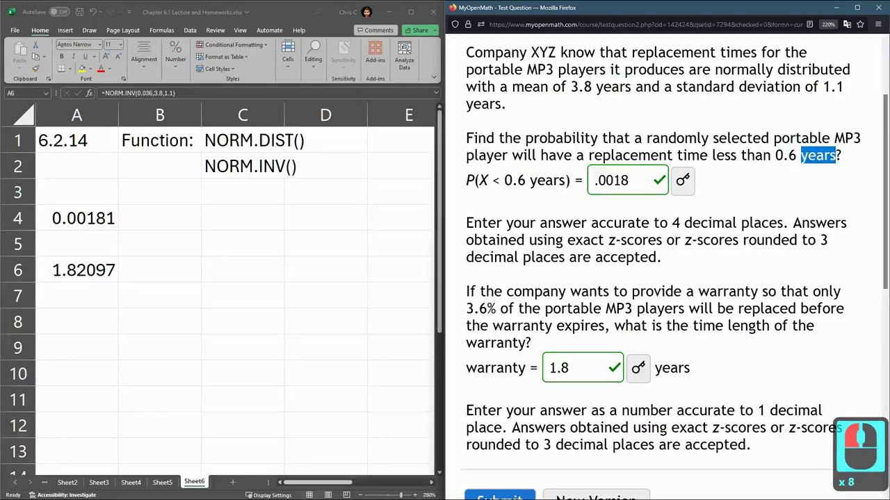